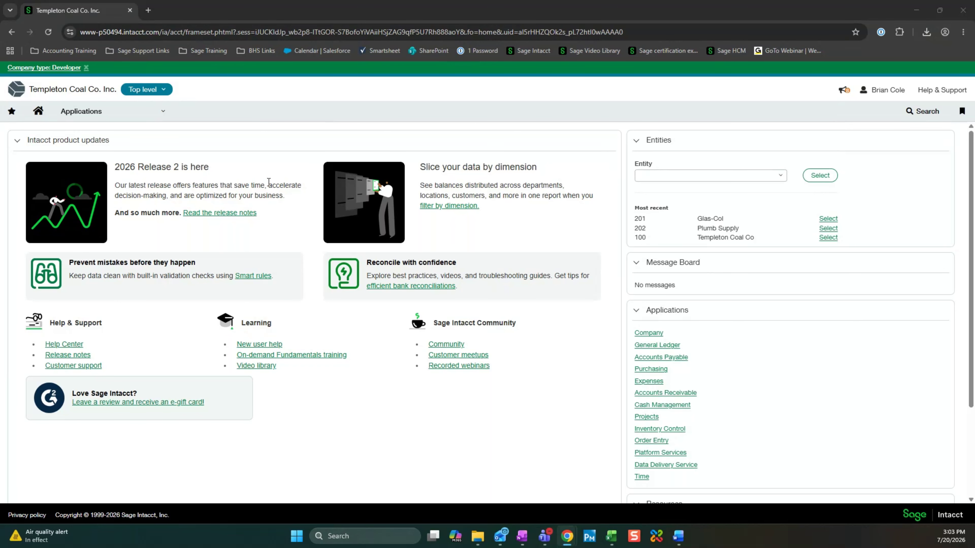
Open the company setup checklist for importing data from the Company application's setup area.
left_click(127, 112)
left_click(99, 151)
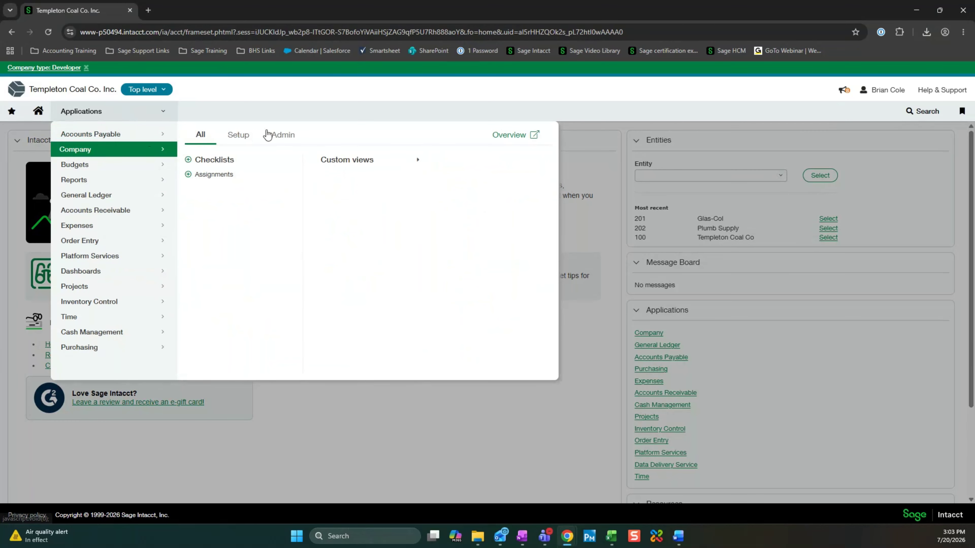
left_click(238, 136)
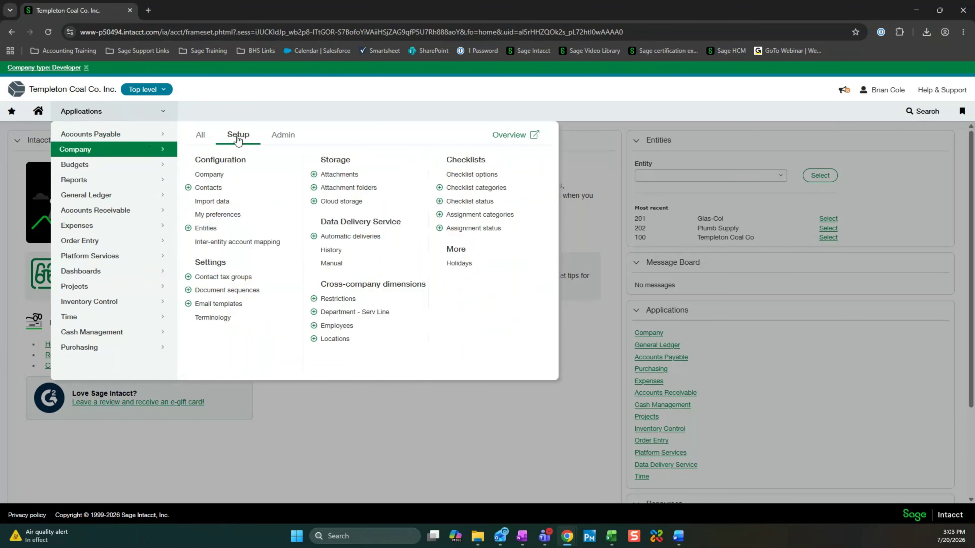
left_click(238, 202)
Download the General Ledger journal entries template from the General Ledger transactions section, open it in Excel and enable editing.
scroll(239, 281, "down", 1)
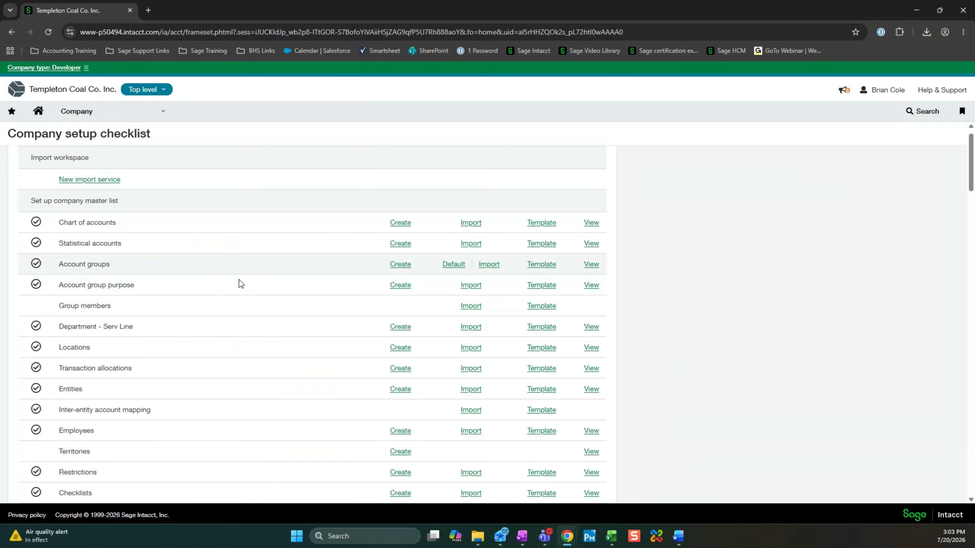
scroll(239, 279, "down", 3)
scroll(239, 279, "down", 4)
scroll(239, 279, "down", 1)
scroll(253, 269, "down", 1)
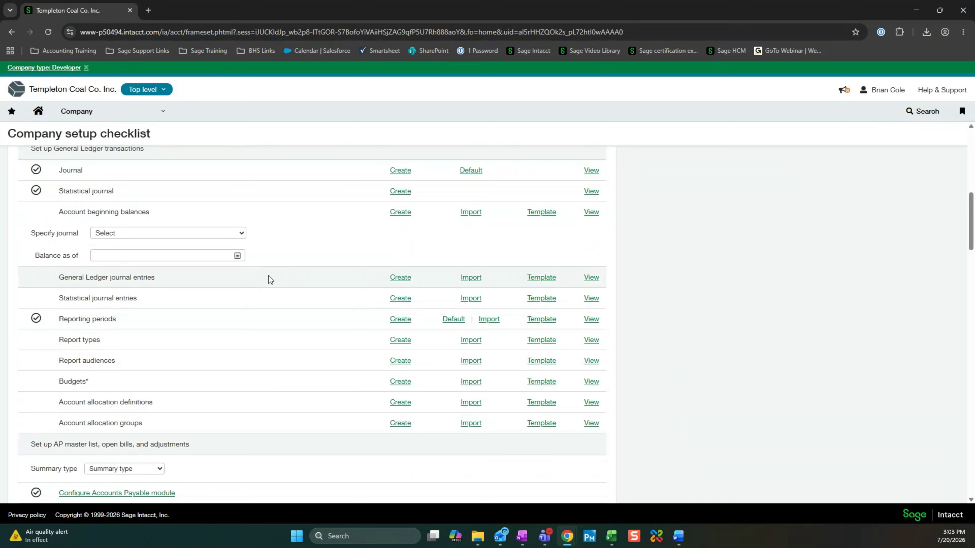
left_click(541, 283)
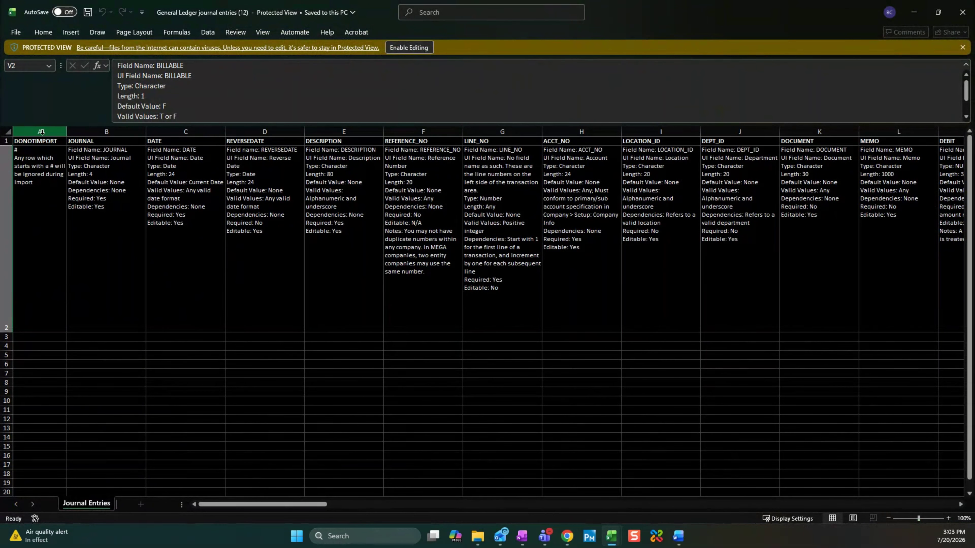
left_click(401, 48)
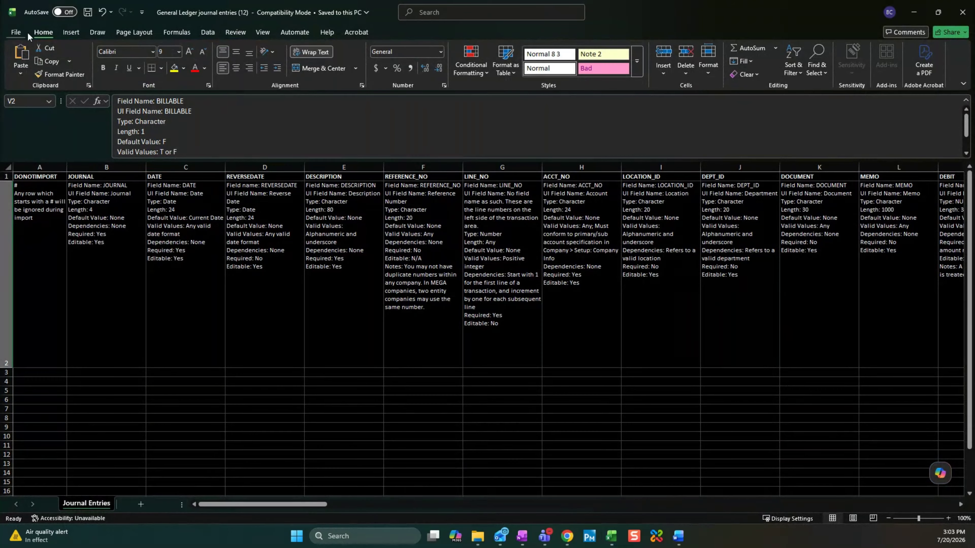
left_click(18, 31)
left_click(40, 168)
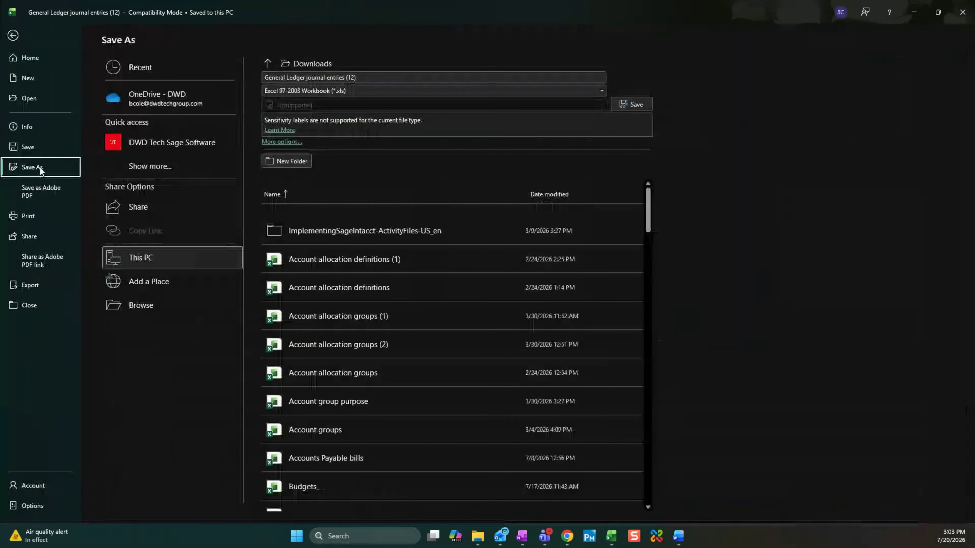
left_click(386, 89)
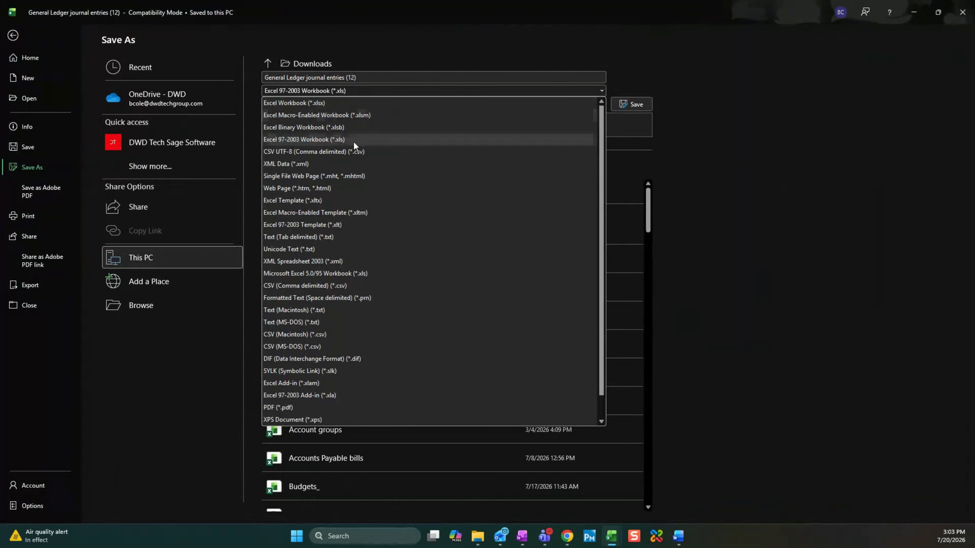
left_click(353, 153)
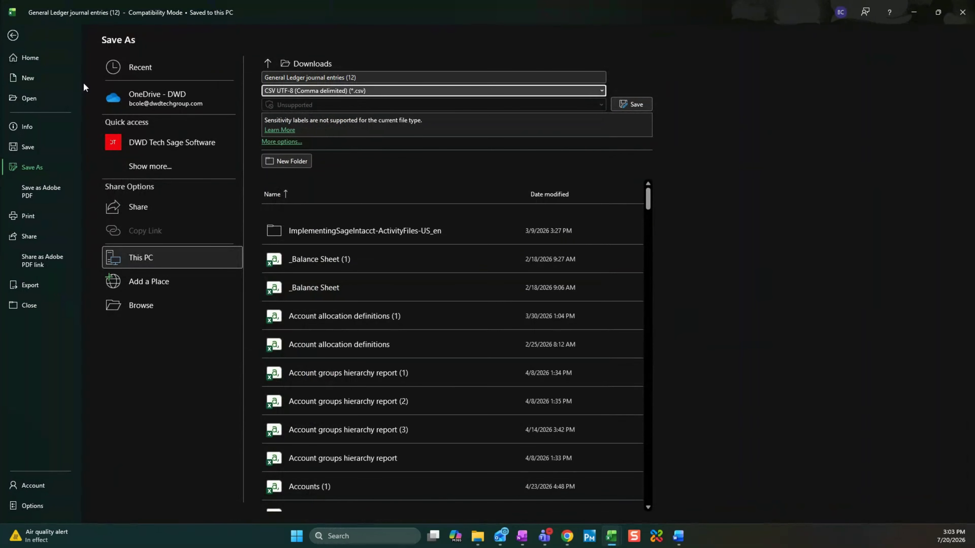
key("Escape")
Examine the JOURNAL field's header and requirements in the template, and switch to the Templeton Test Transactions workbook.
left_click(119, 348)
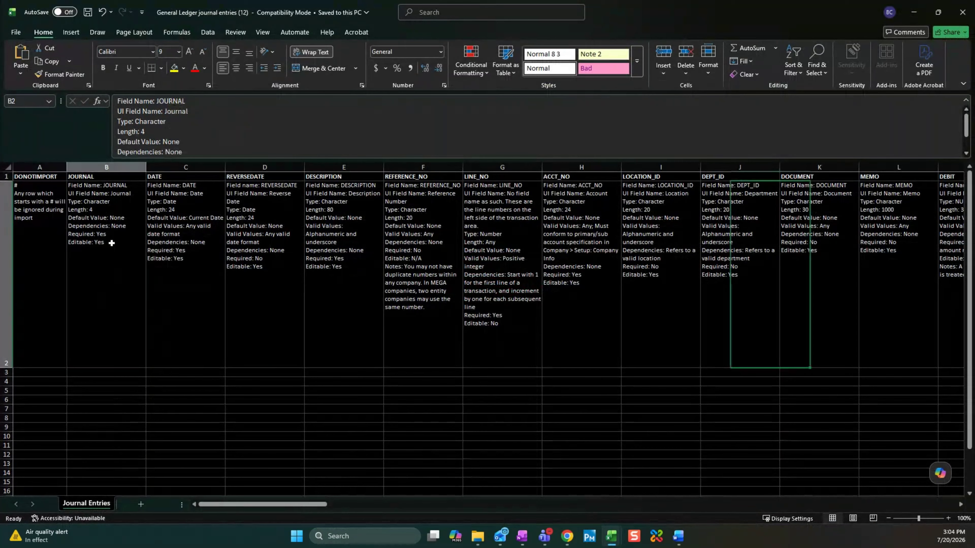
left_click(104, 176)
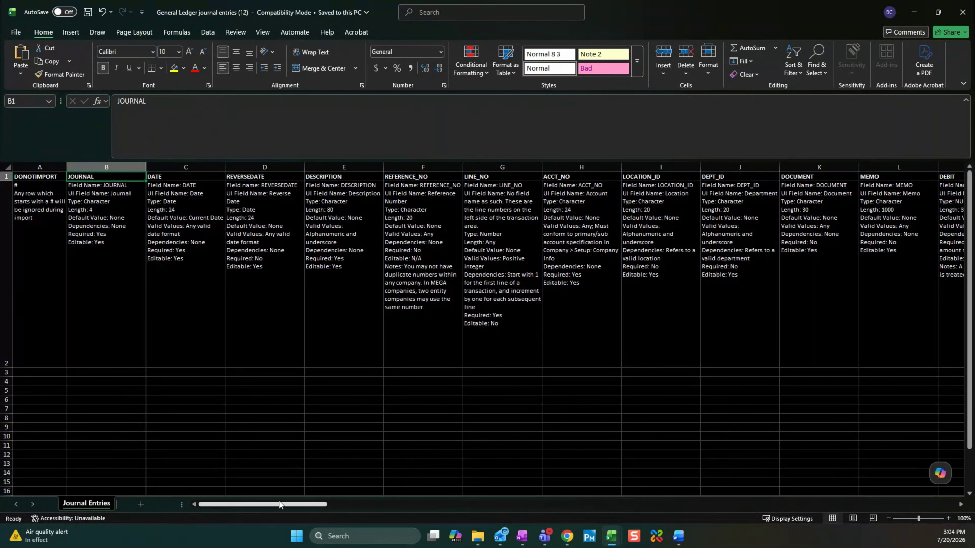
mouse_move(279, 501)
left_mouse_down()
mouse_move(294, 501)
mouse_move(267, 499)
left_mouse_up()
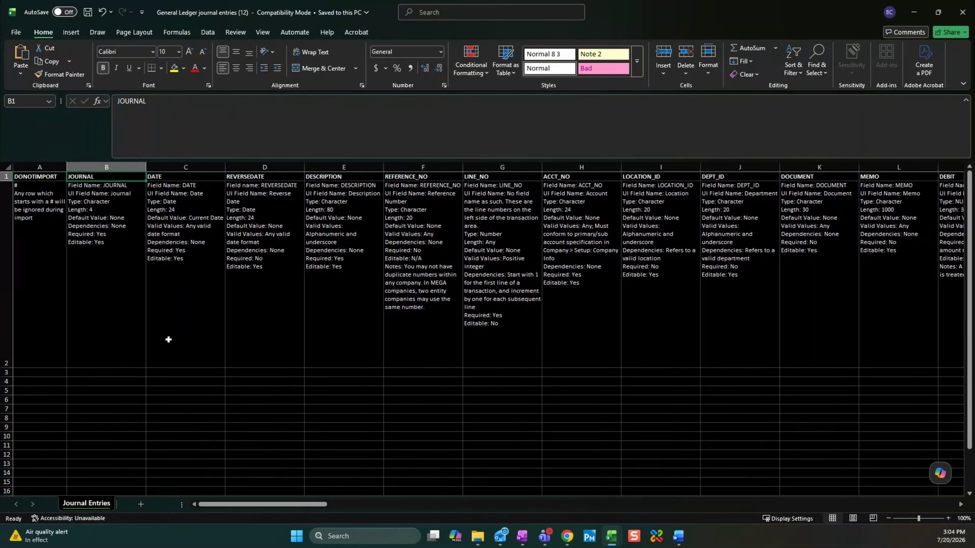
left_click(96, 248)
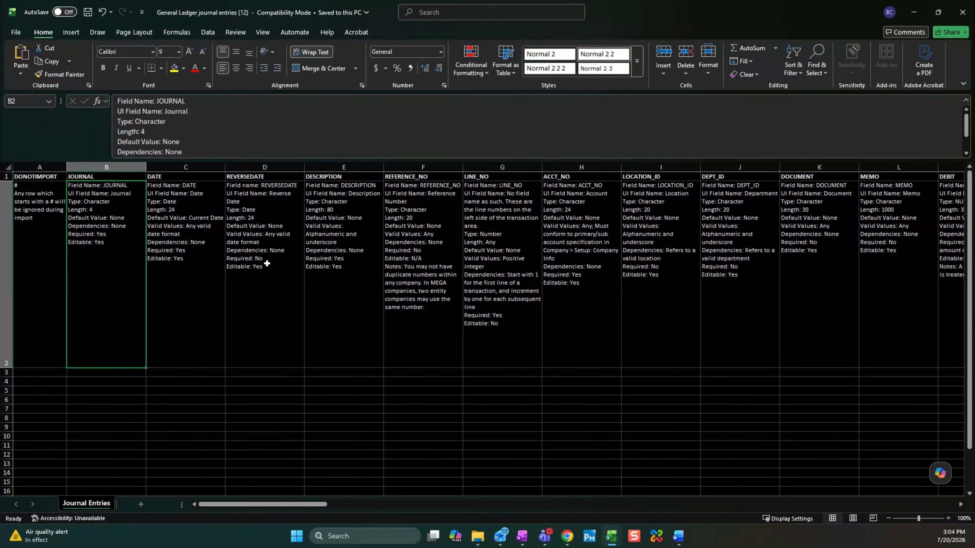
key("ctrl+Tab")
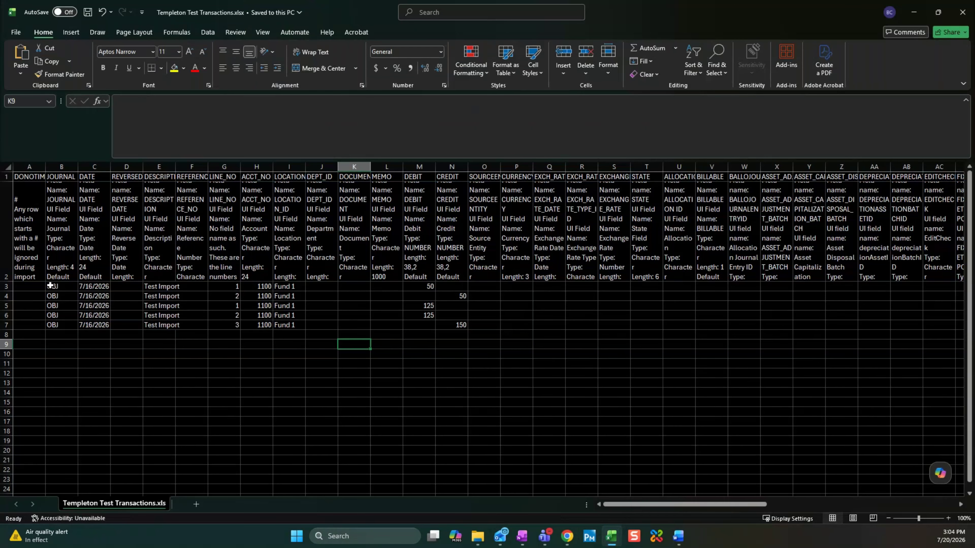
Switch to Chrome and open the General Ledger journal entries import, leaving Process offline unchecked.
left_click(567, 536)
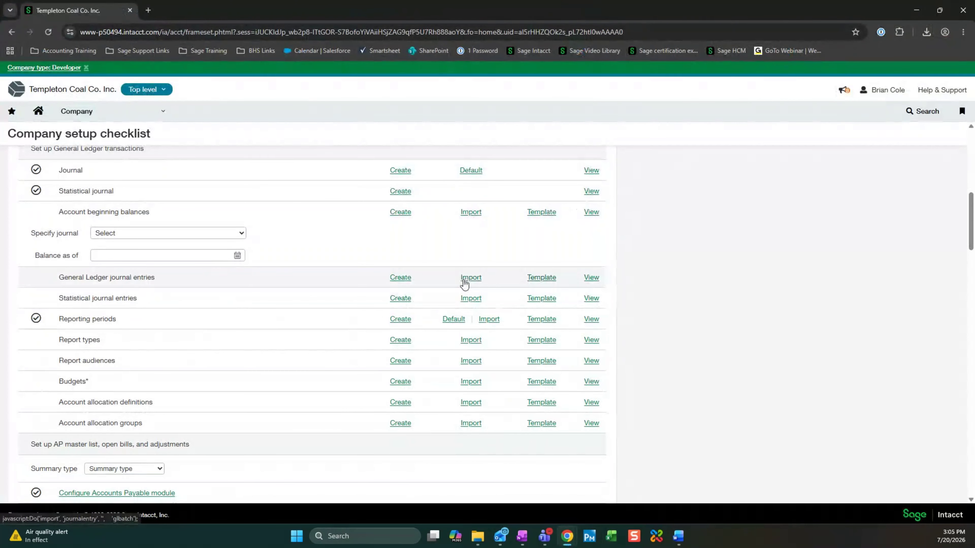
left_click(473, 281)
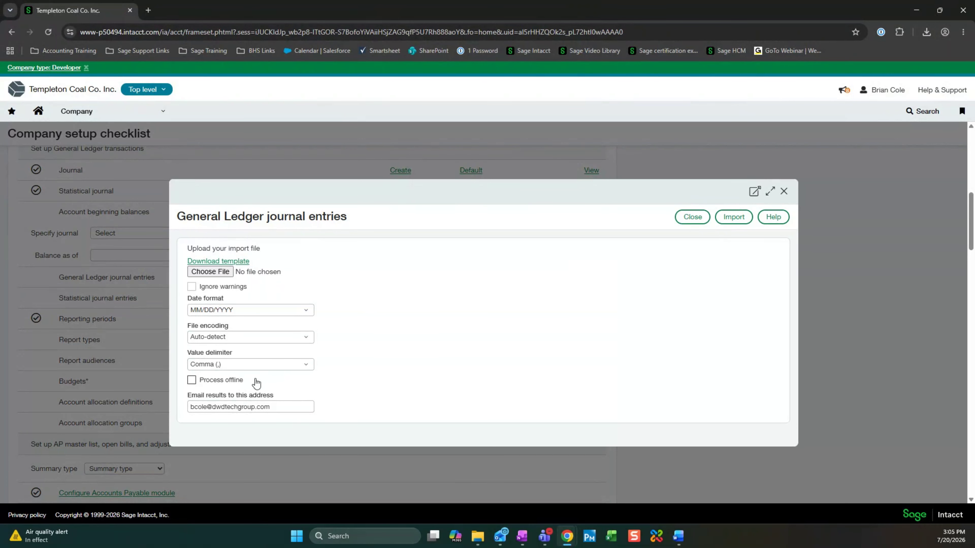
left_click(193, 382)
left_click(196, 383)
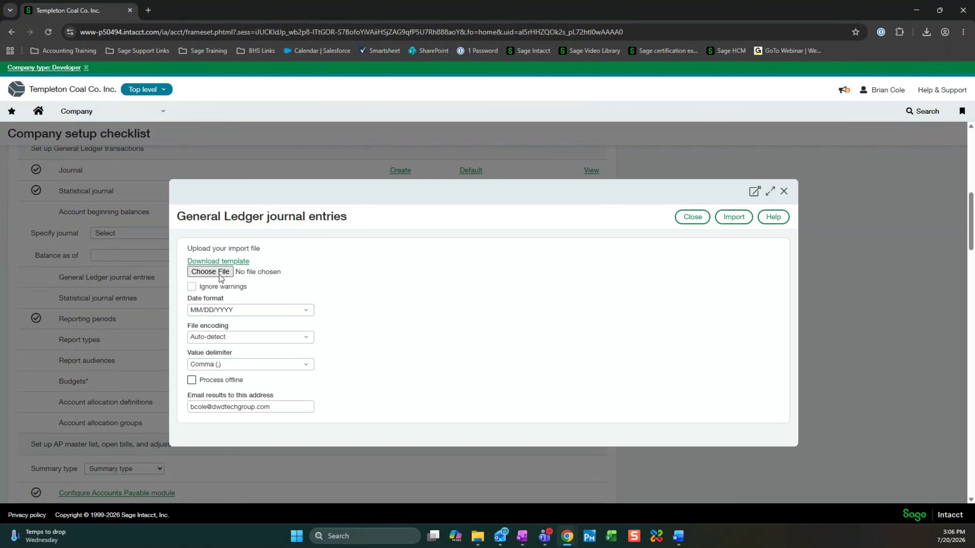
Choose Templeton Test Transactions.xlsx (1).csv from Downloads as the import file and run the import.
left_click(205, 271)
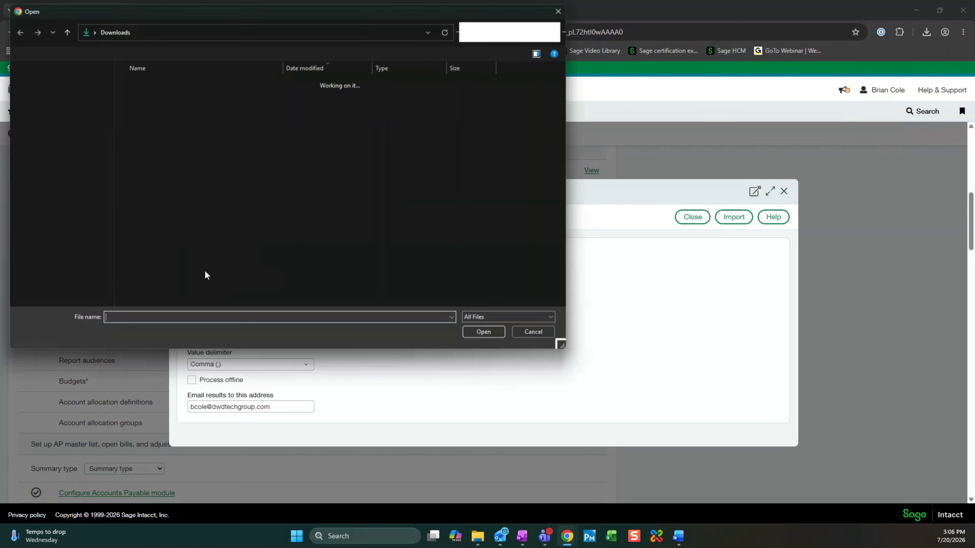
double_click(234, 108)
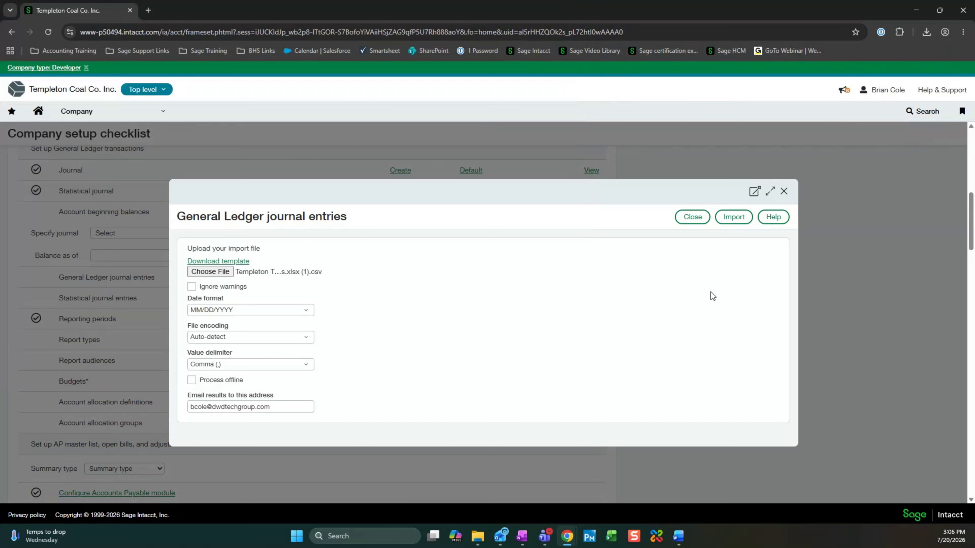
left_click(732, 227)
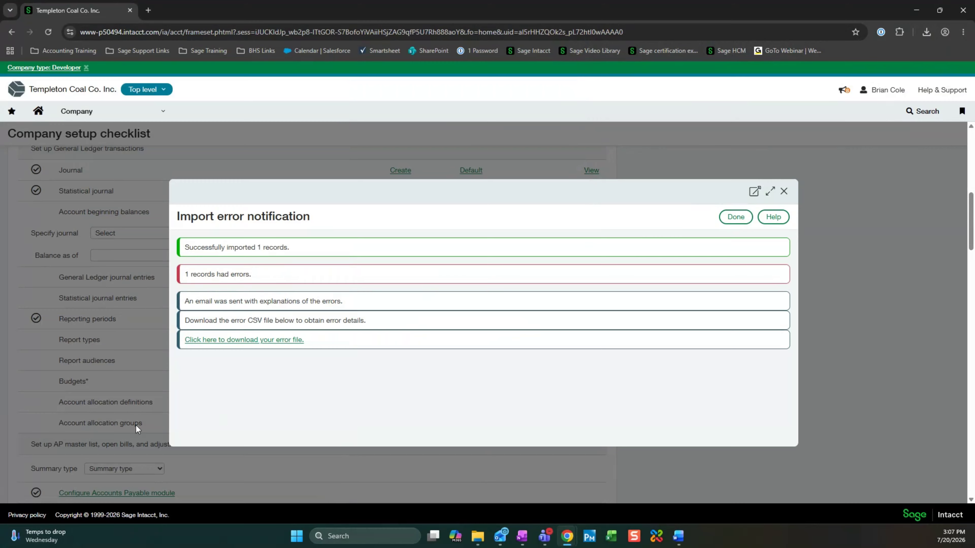
Download the import error file, open it in Excel and close the file download window.
left_click(259, 344)
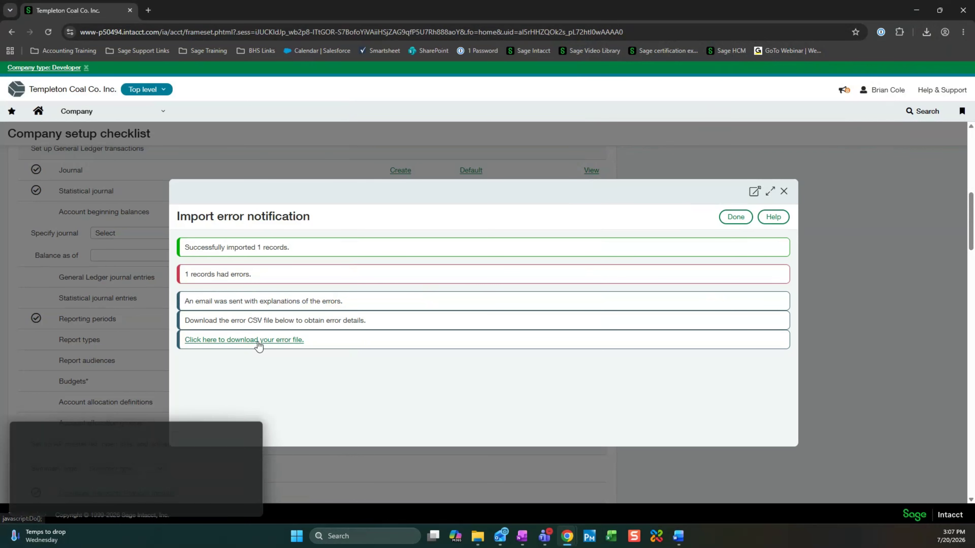
left_click(172, 469)
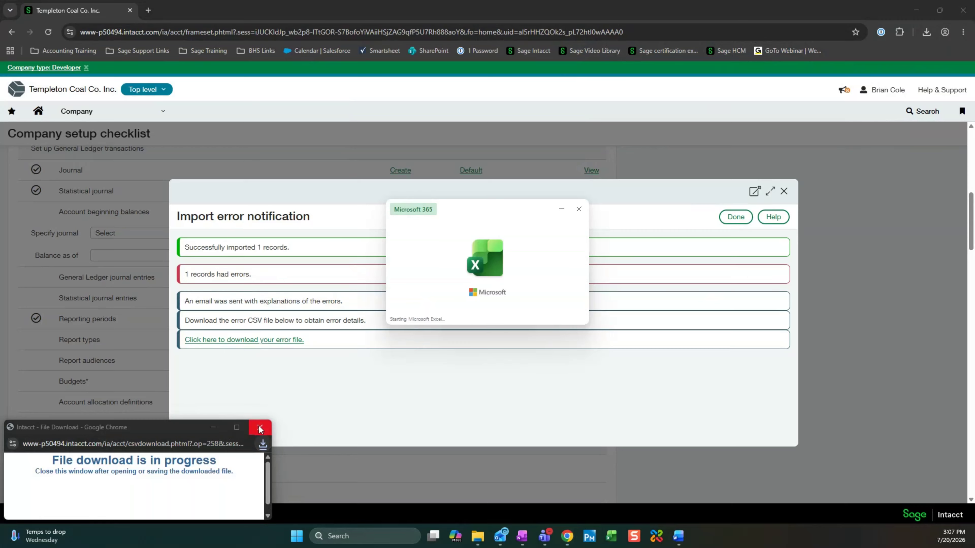
left_click(260, 427)
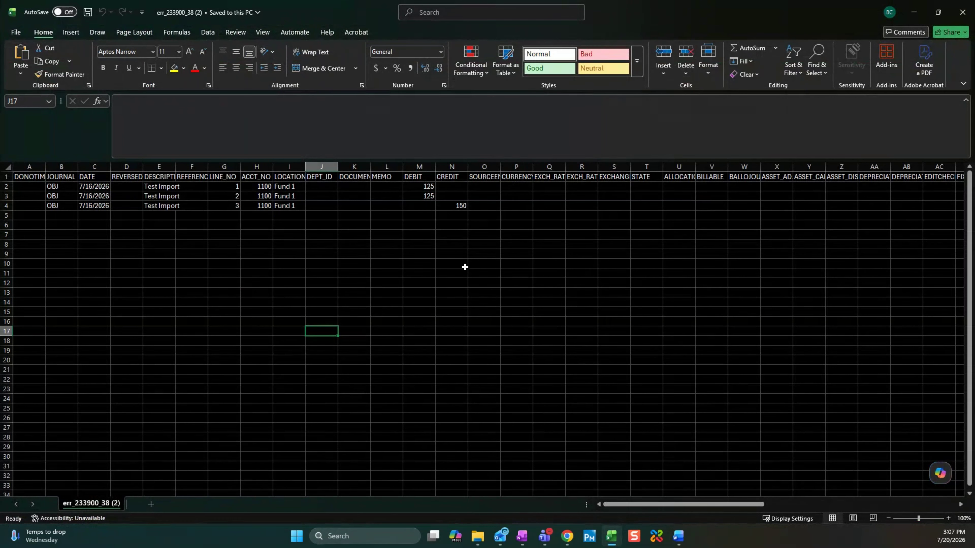
Enlarge the error file's view and select the first entry in the ERRORS column to read its error codes.
scroll(459, 256, "up", 1, "ctrl")
scroll(460, 255, "up", 2, "ctrl")
scroll(460, 255, "right", 10)
left_click(281, 199)
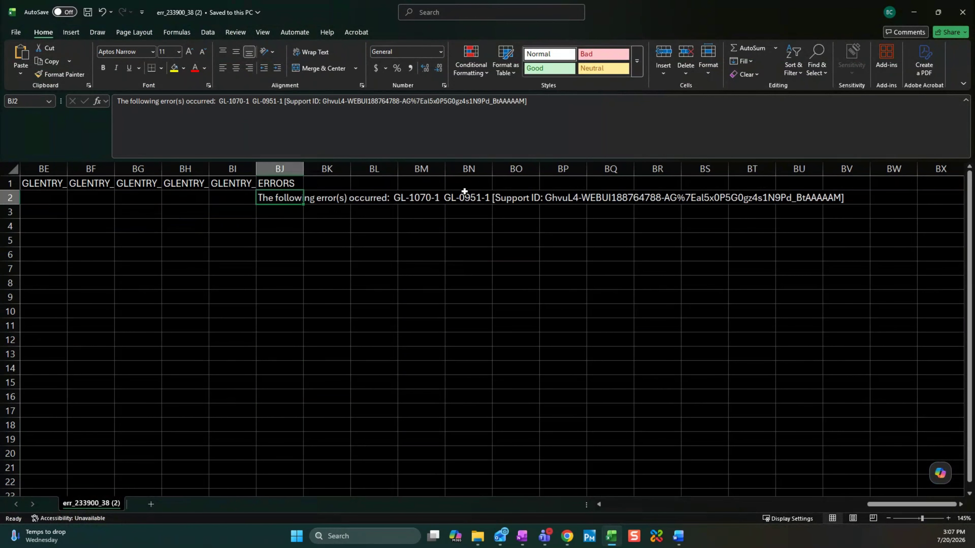
Switch to the Intacct import error notification email in Outlook and review its import statistics.
key("alt+Tab")
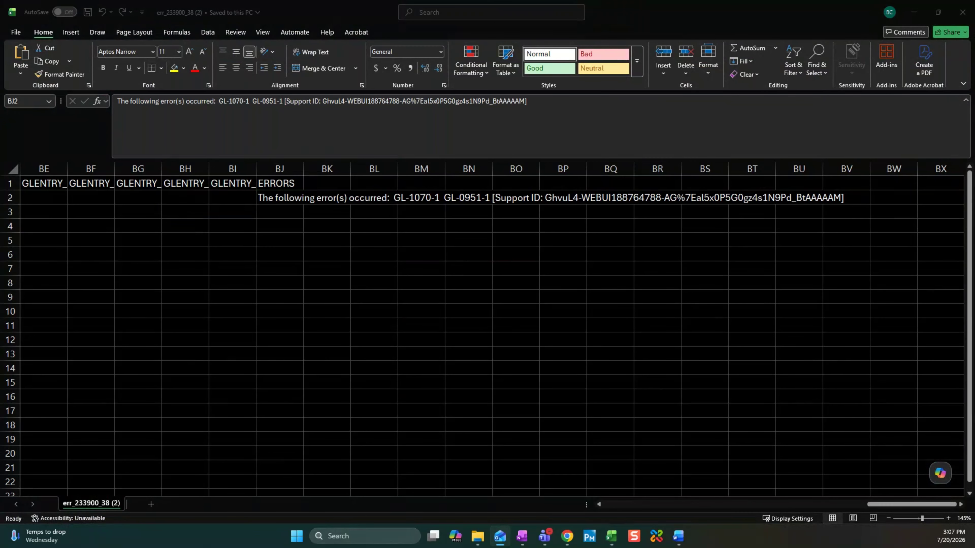
key("alt+Tab")
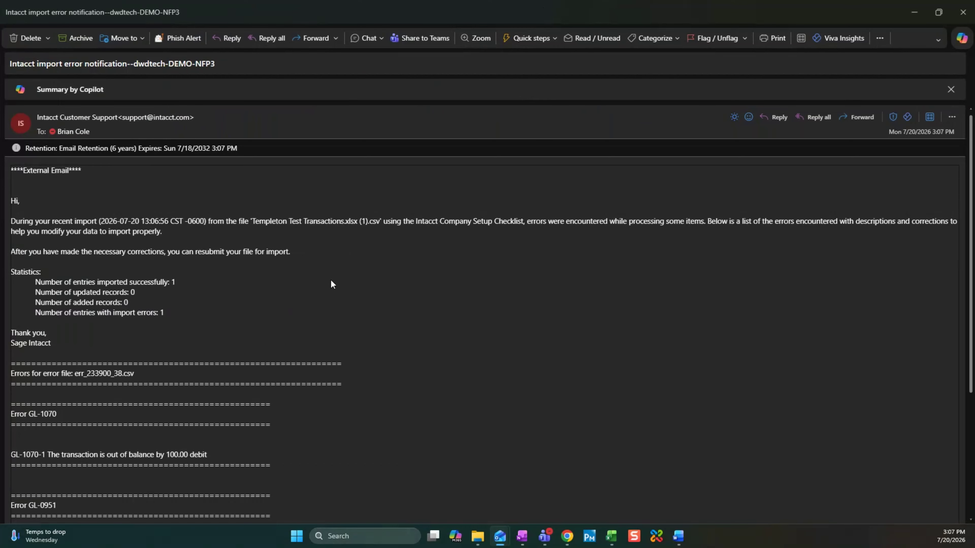
scroll(220, 270, "down", 5)
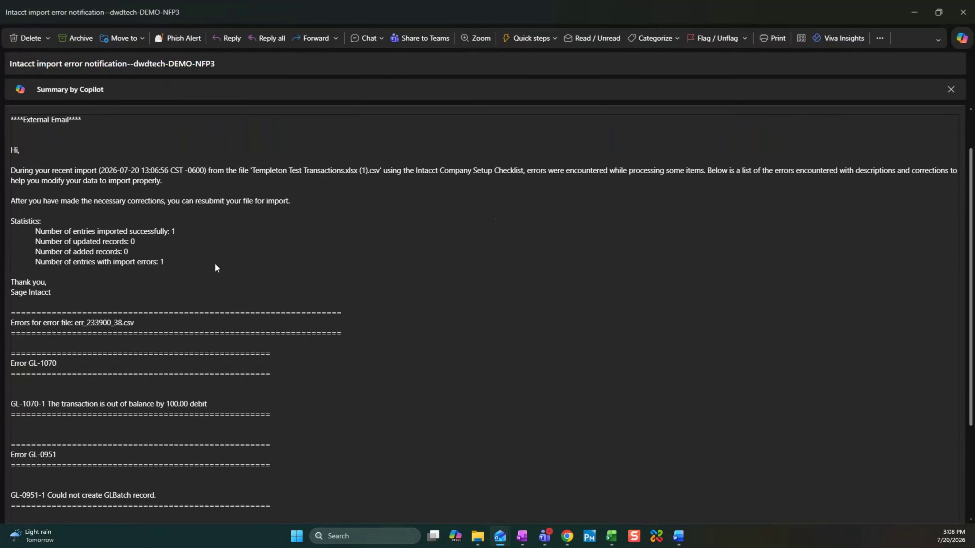
left_click_drag(44, 181, 183, 189)
left_click_drag(36, 212, 194, 214)
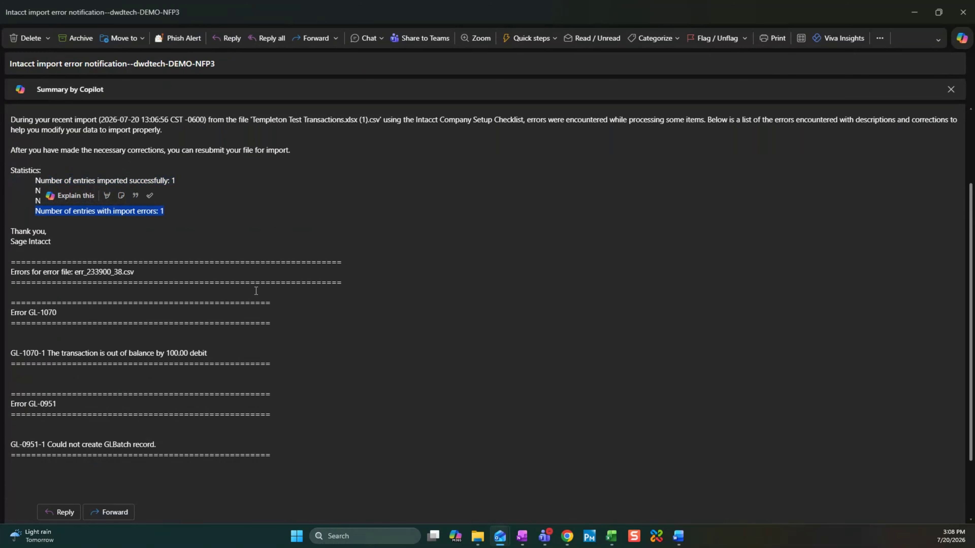
left_click(259, 246)
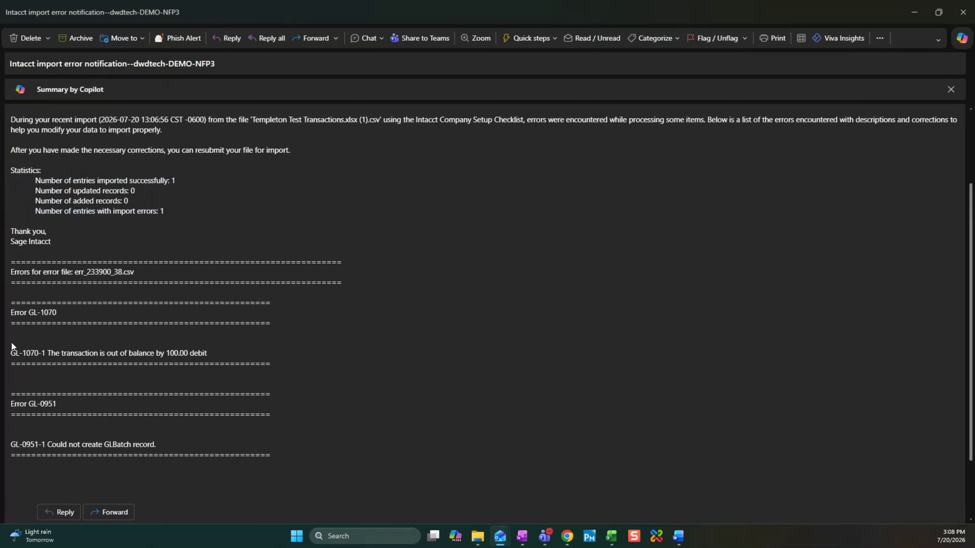
Examine the descriptions of errors GL-1070-1 and GL-0951-1 in the notification email.
left_click_drag(11, 352, 216, 361)
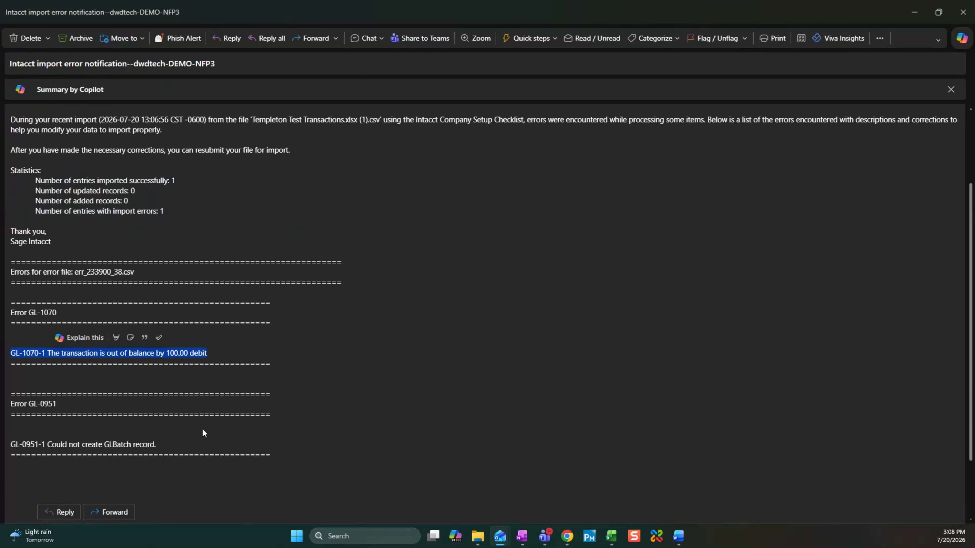
left_click(162, 446)
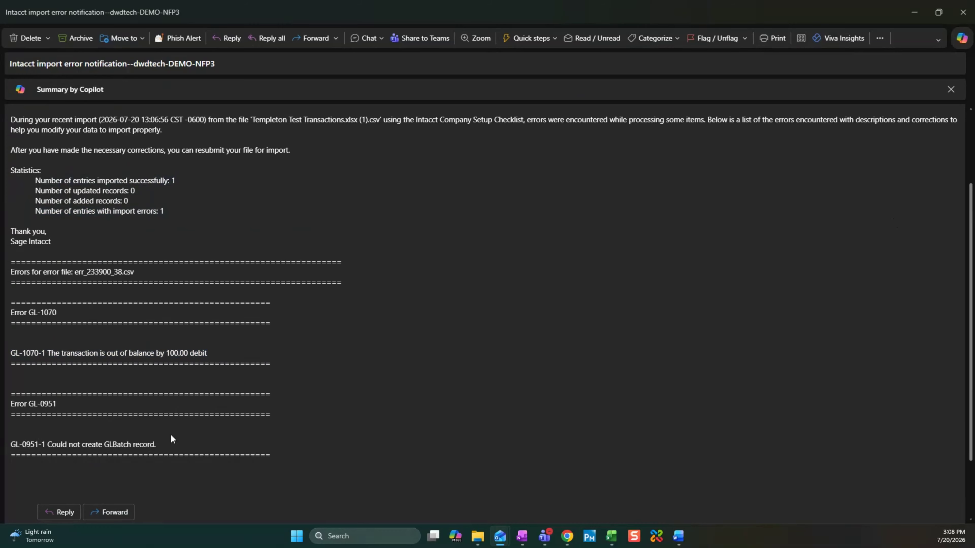
left_click_drag(155, 445, 14, 443)
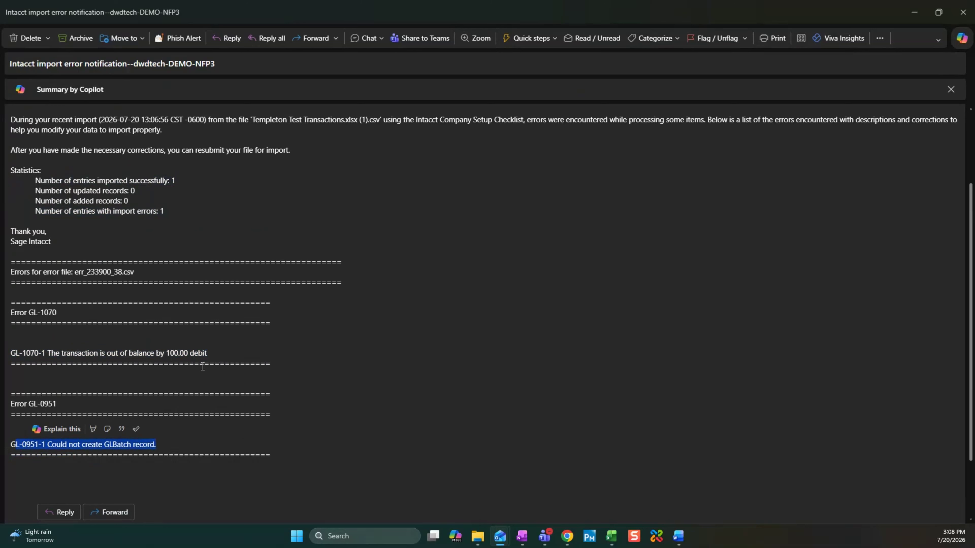
left_click_drag(208, 353, 10, 357)
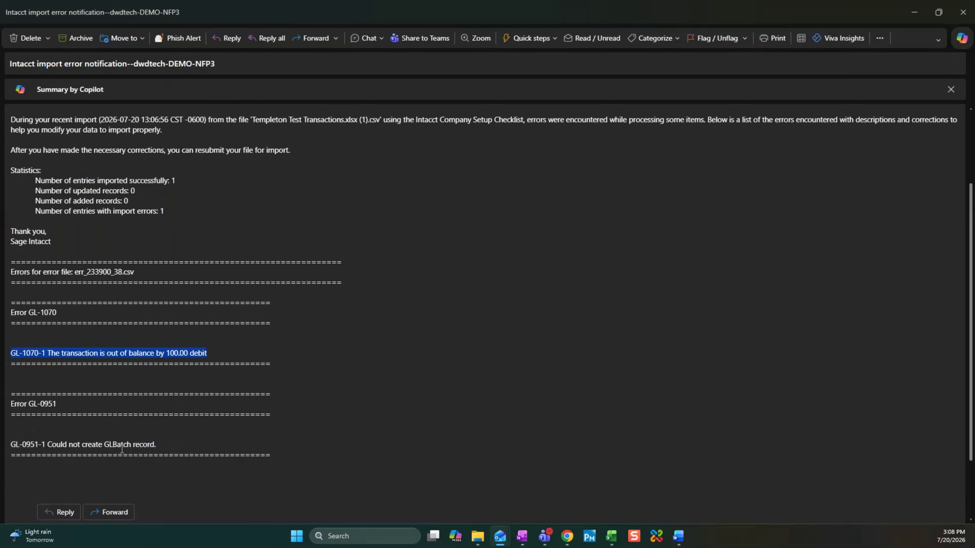
left_click_drag(174, 446, 10, 445)
left_click(222, 430)
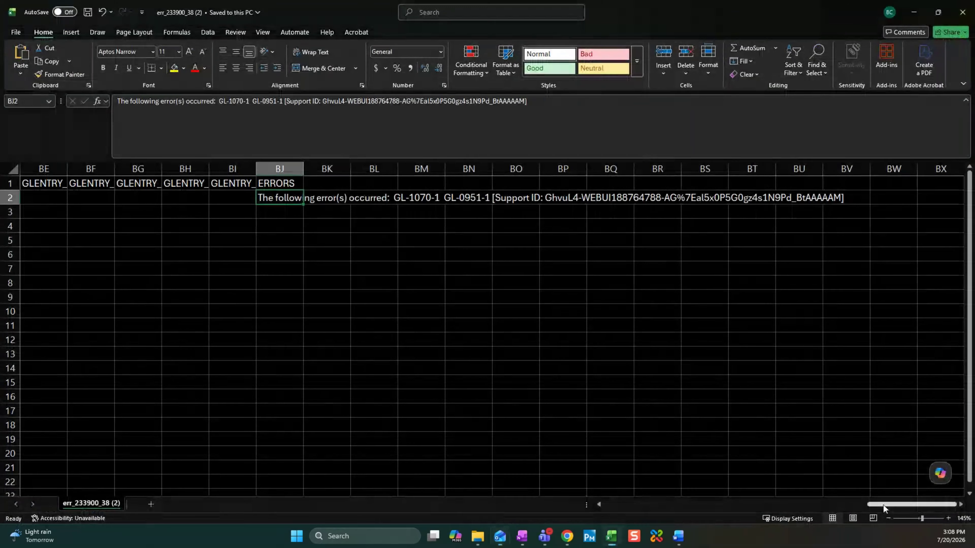
Return to the error file in Excel, widen the DATE column and check the failed entry's debit and credit amounts.
left_click_drag(865, 504, 603, 504)
left_click(418, 252)
left_click_drag(161, 169, 170, 169)
left_click(648, 226)
left_click_drag(644, 225, 664, 235)
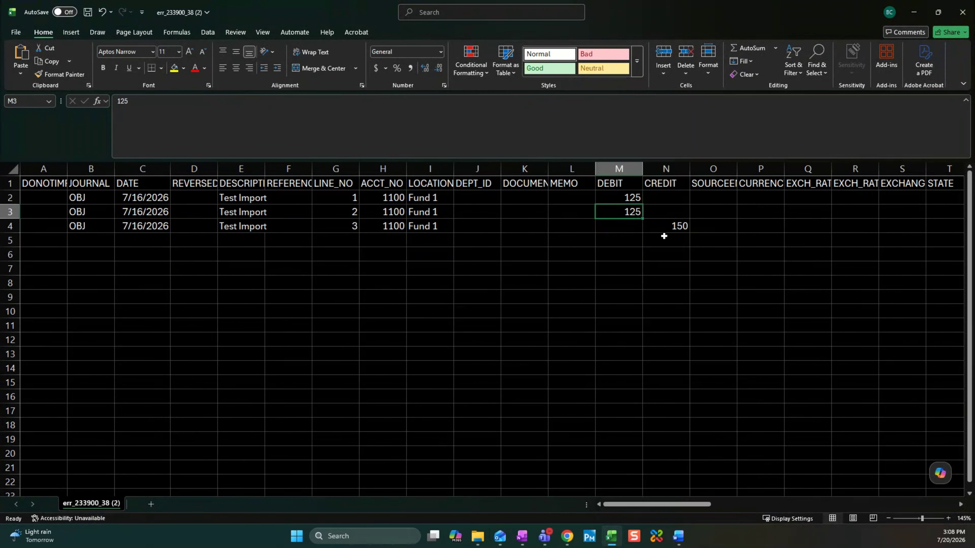
Set the CREDIT amount in cell N4 of the error file to 250.
type("250")
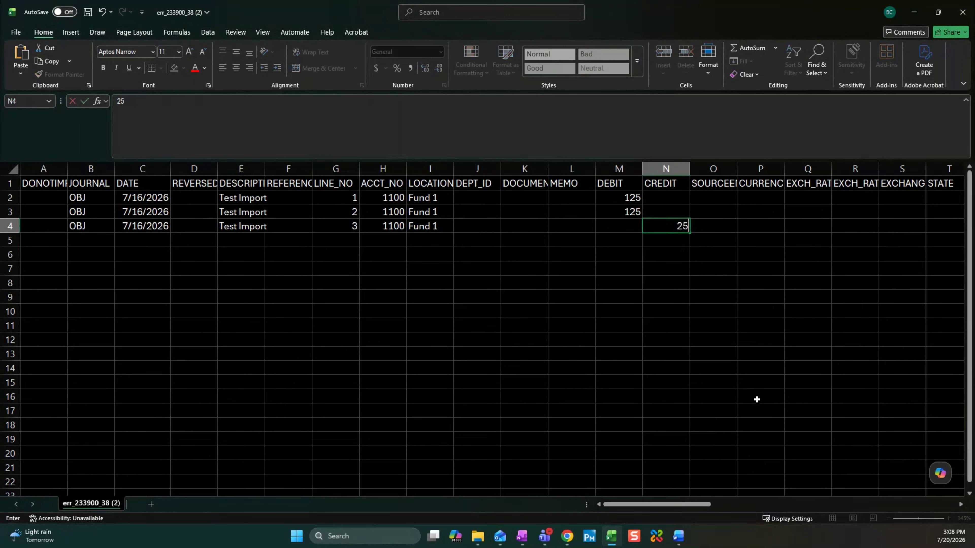
key("Return")
key("Up")
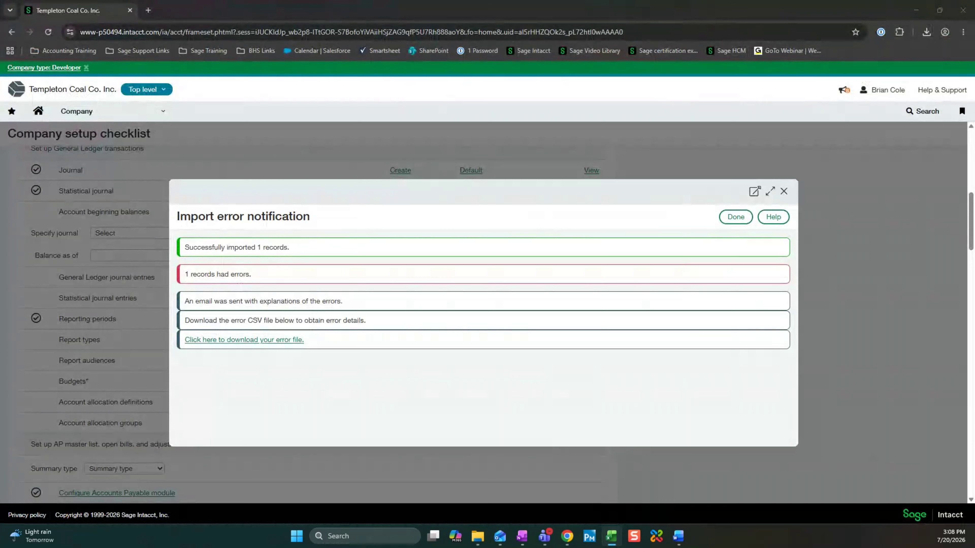
Switch to Sage Intacct, dismiss the import error notification and open the General Ledger journal entries import from the Company setup checklist.
left_click(733, 217)
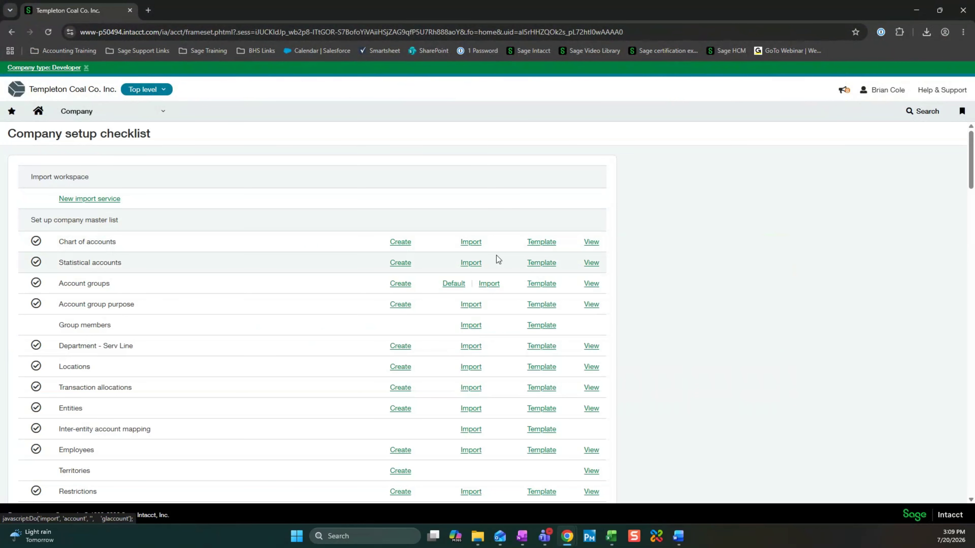
scroll(498, 258, "down", 7)
scroll(498, 258, "down", 4)
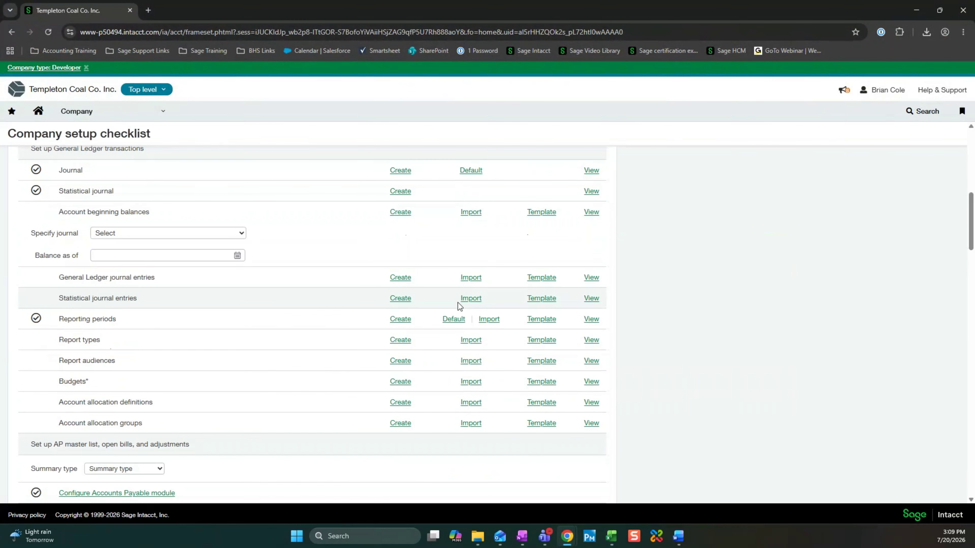
left_click(473, 278)
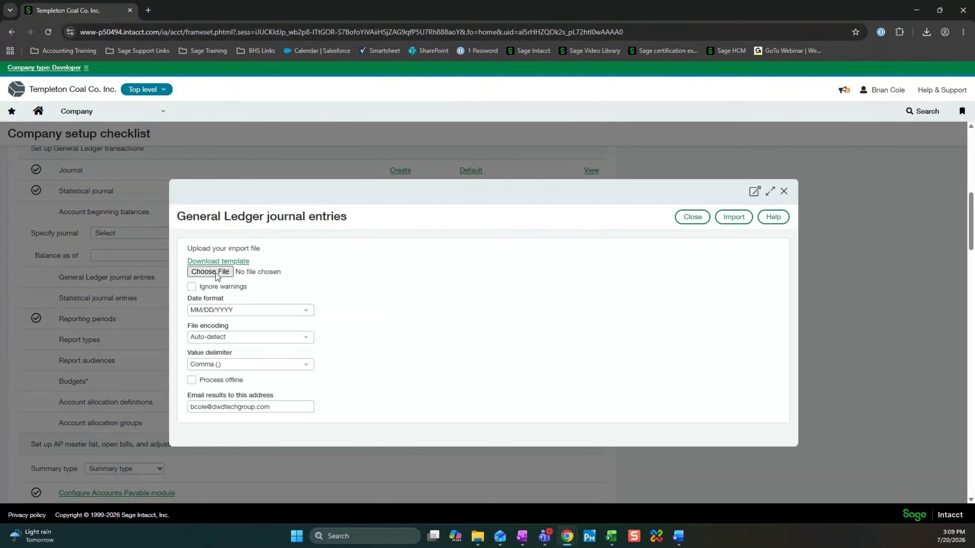
Import the corrected file err_233900_38 (2).csv as General Ledger journal entries, keeping the default import settings.
left_click(216, 273)
double_click(231, 94)
left_click(734, 218)
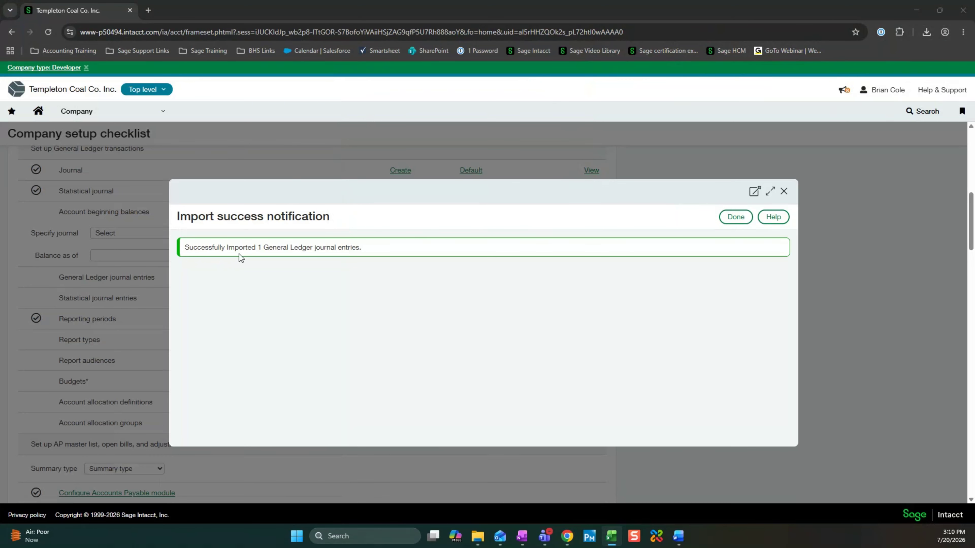
Review the import result message, then switch to Outlook and open the Intacct import success notification email.
left_click_drag(182, 250, 373, 258)
left_click(369, 292)
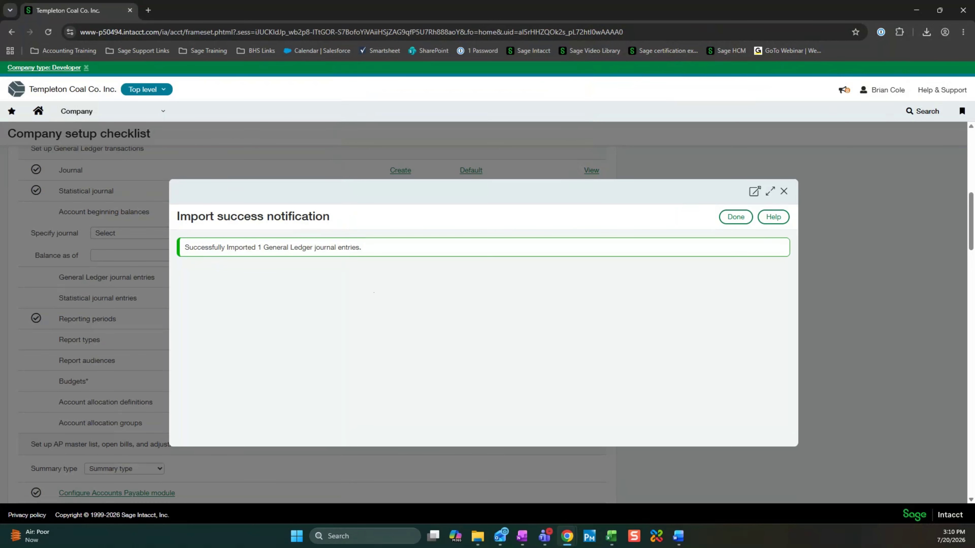
key("alt+Tab")
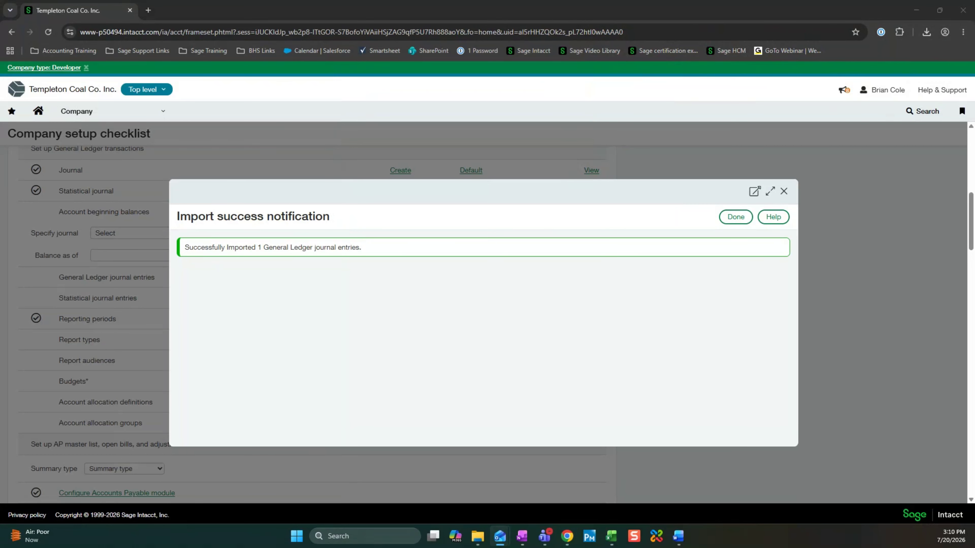
double_click(231, 418)
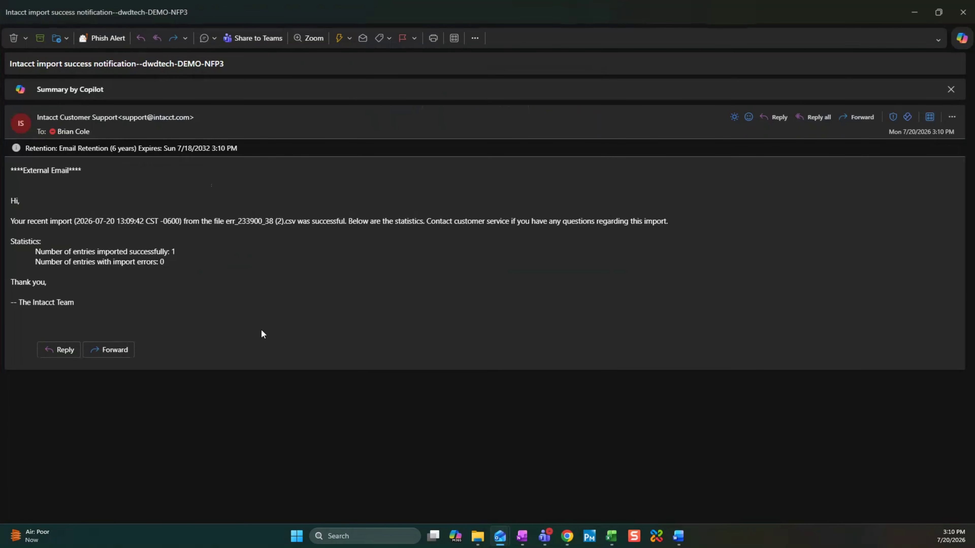